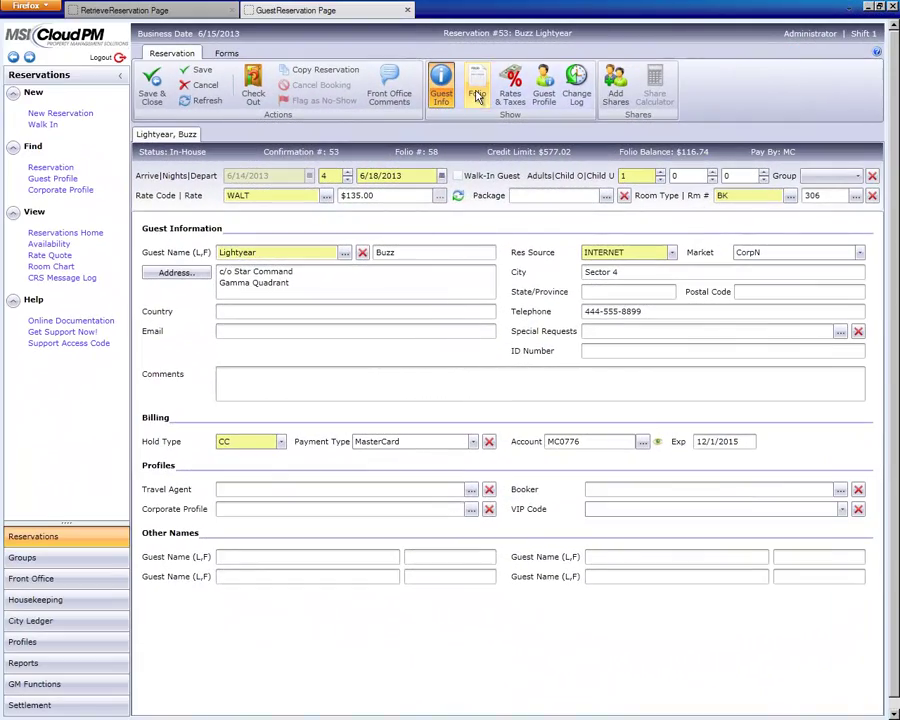
Set up a new posting division on the guest's folio, assigning department codes PHONE and PPV to folio B, and save it
{"action": "left_click", "coordinate": [478, 96]}
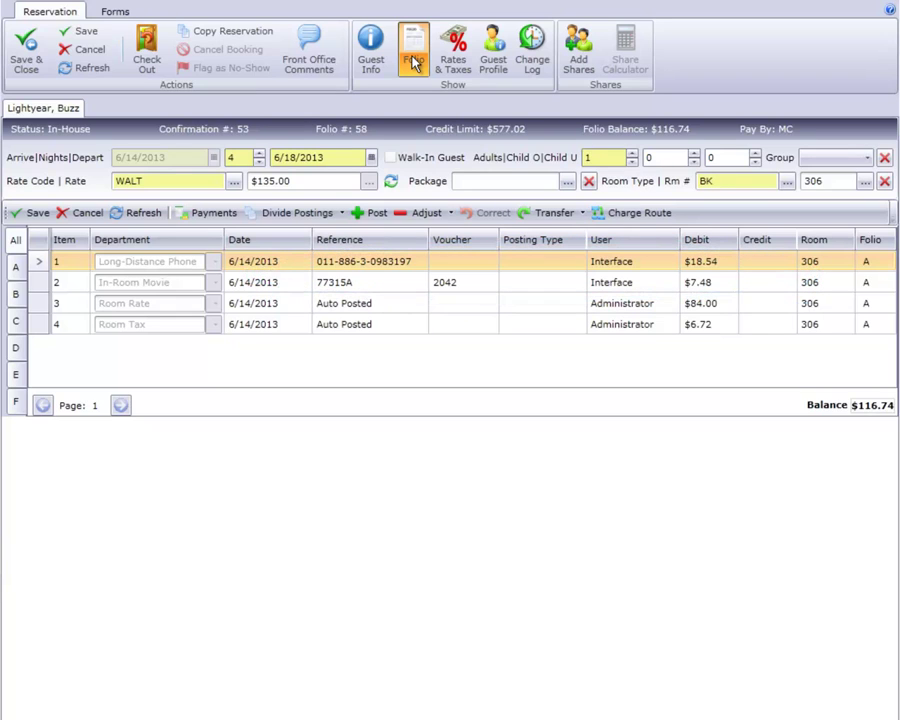
{"action": "left_click", "coordinate": [343, 213]}
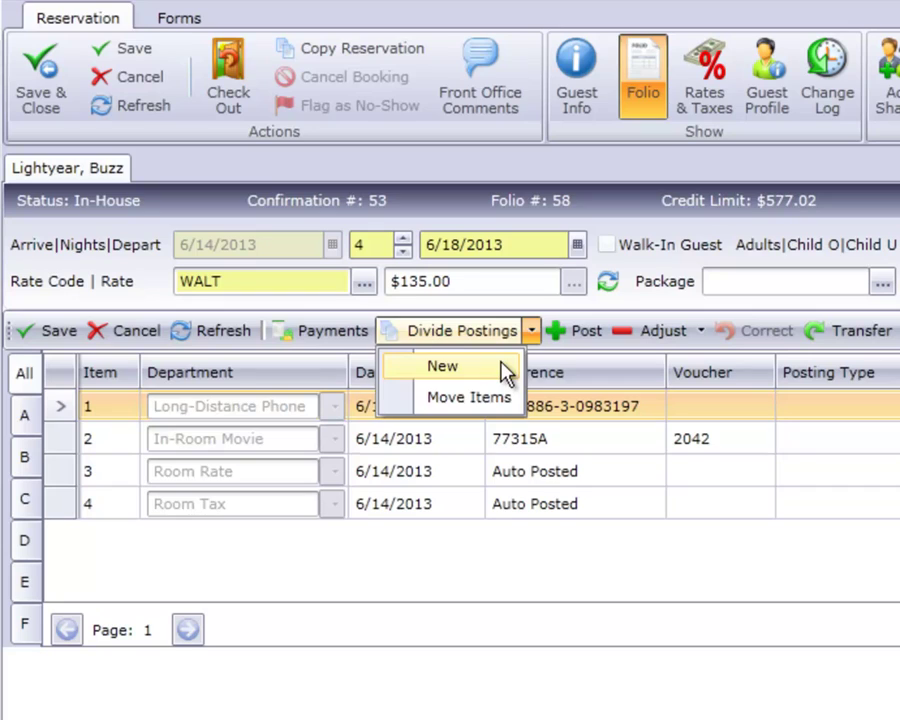
{"action": "left_click", "coordinate": [502, 365]}
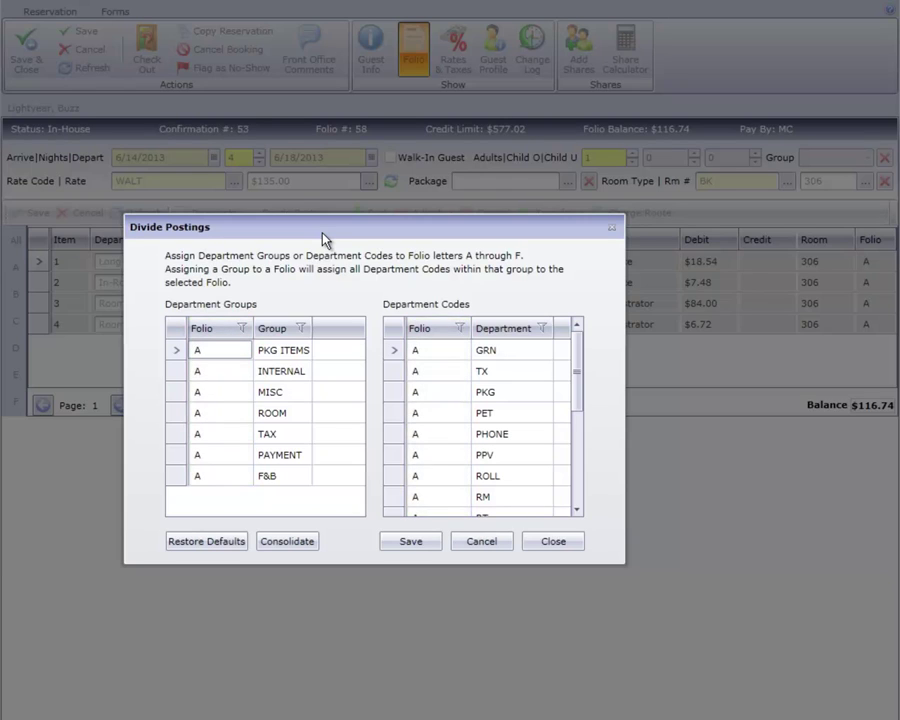
{"action": "left_click", "coordinate": [465, 440]}
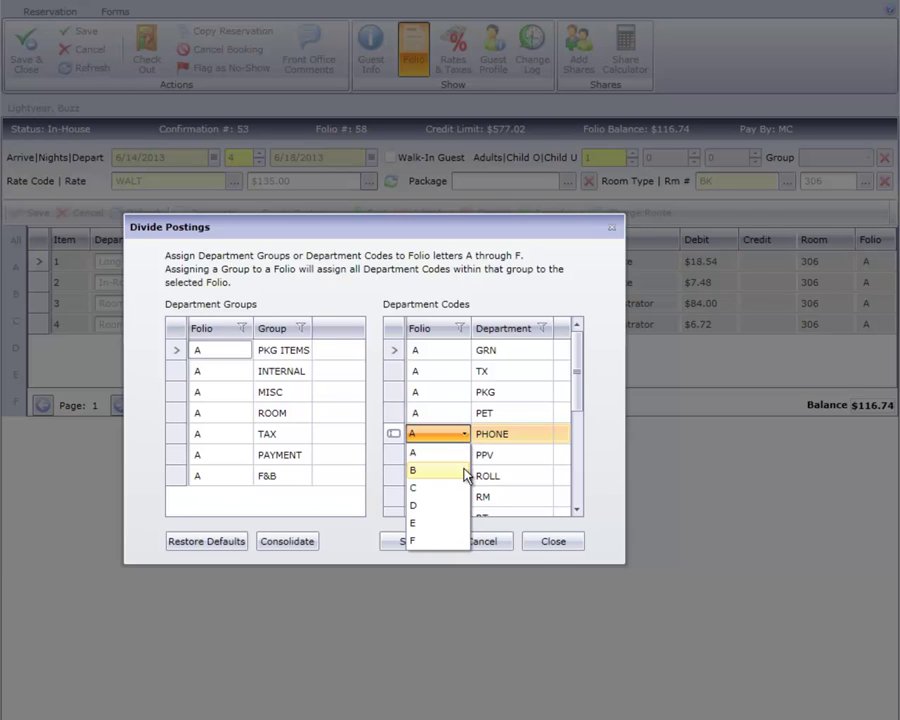
{"action": "left_click", "coordinate": [465, 471]}
{"action": "left_click", "coordinate": [466, 460]}
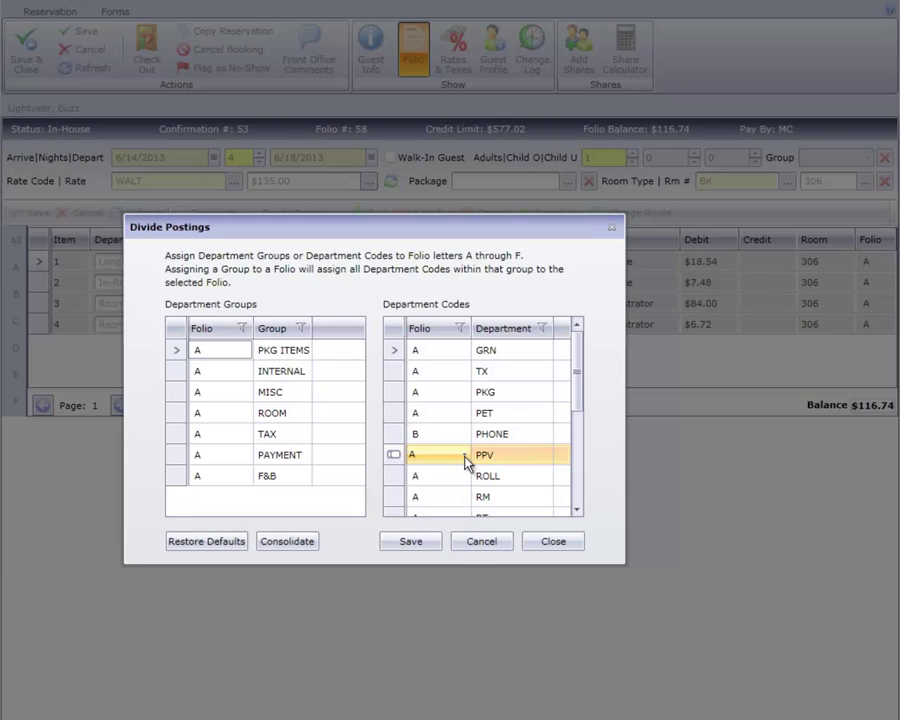
{"action": "left_click", "coordinate": [466, 460]}
{"action": "left_click", "coordinate": [465, 490]}
{"action": "left_click", "coordinate": [441, 542]}
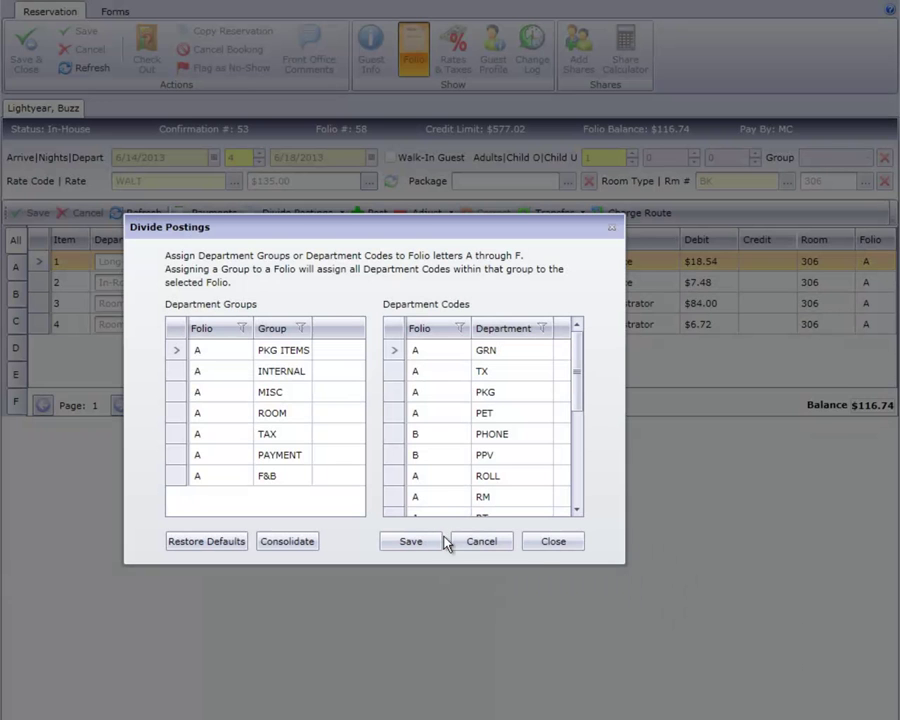
{"action": "left_click", "coordinate": [552, 543]}
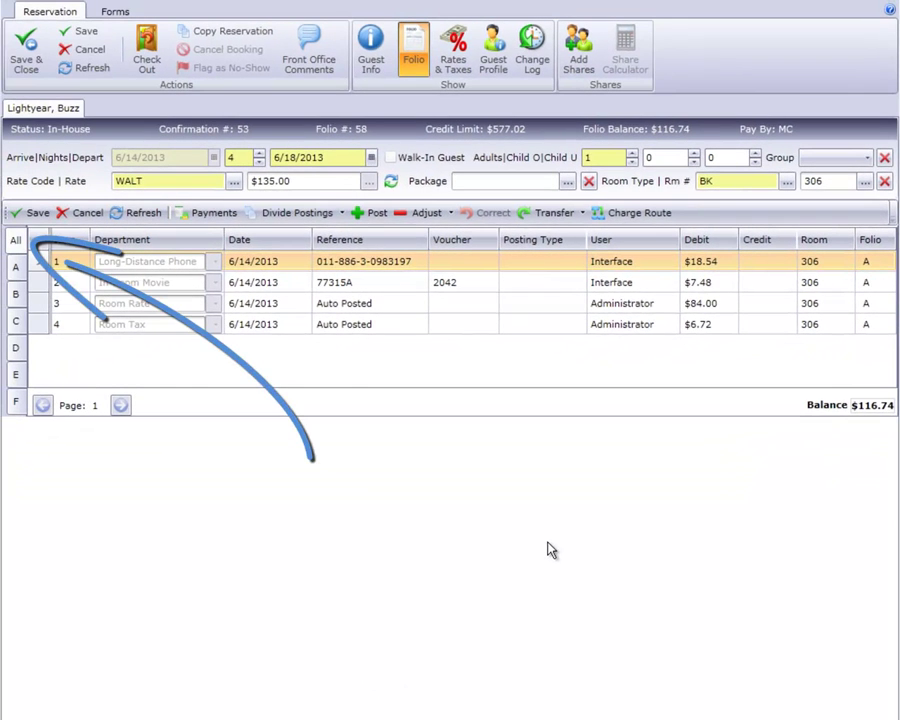
View the postings in folio B and folio A, and set folio B's payment type to American Express
{"action": "left_click", "coordinate": [20, 298]}
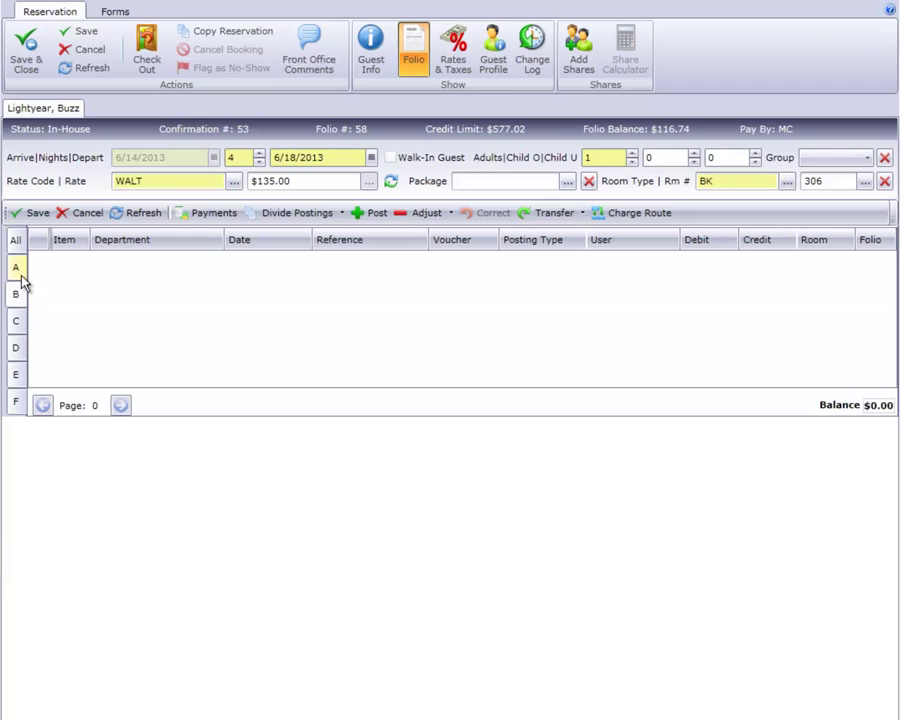
{"action": "left_click", "coordinate": [22, 278]}
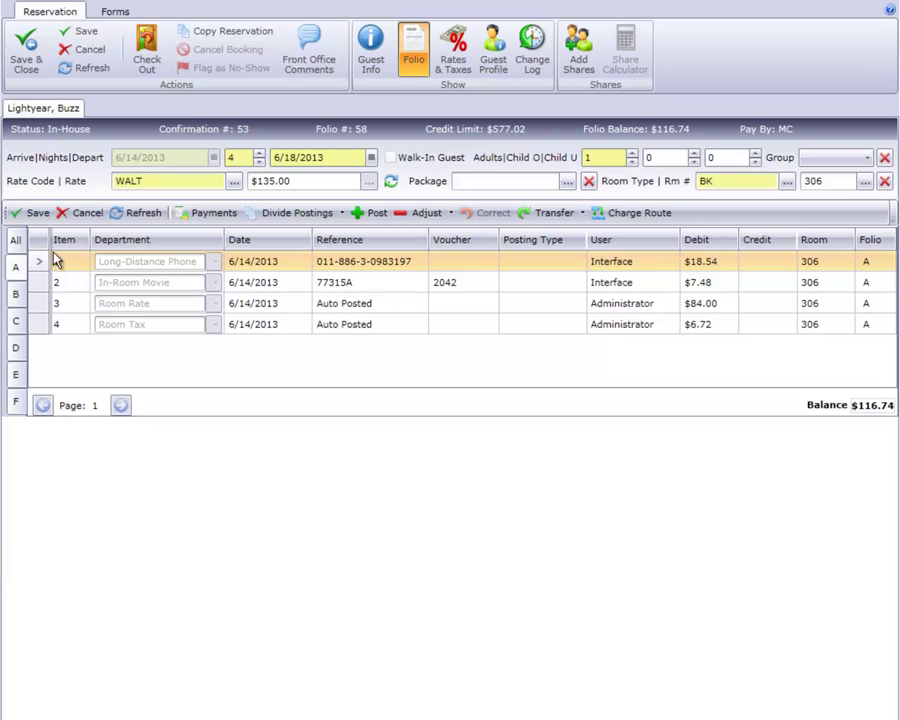
{"action": "left_click", "coordinate": [214, 216]}
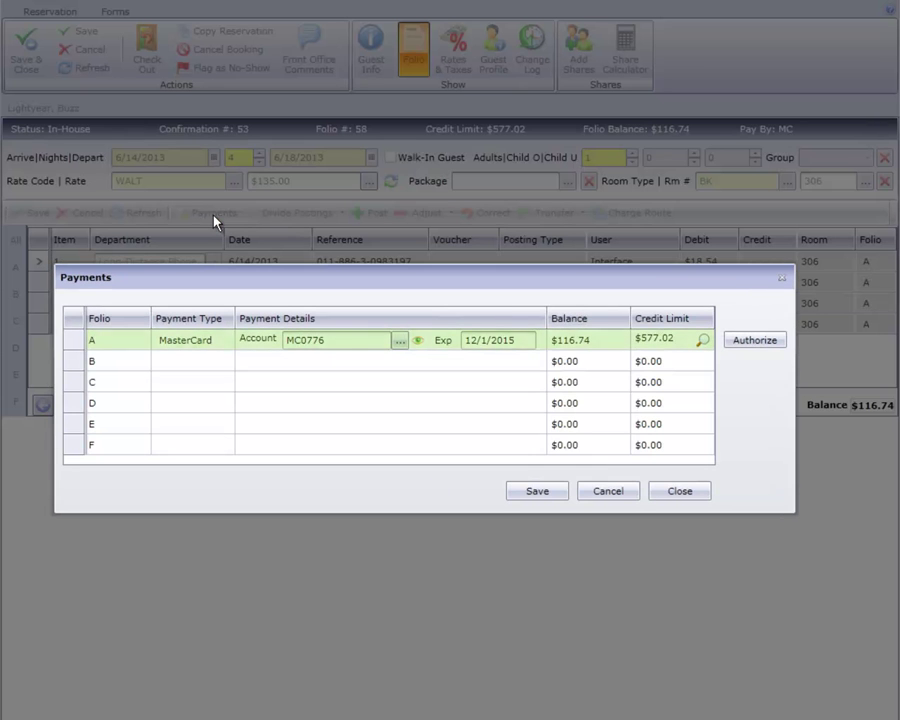
{"action": "left_click", "coordinate": [227, 364]}
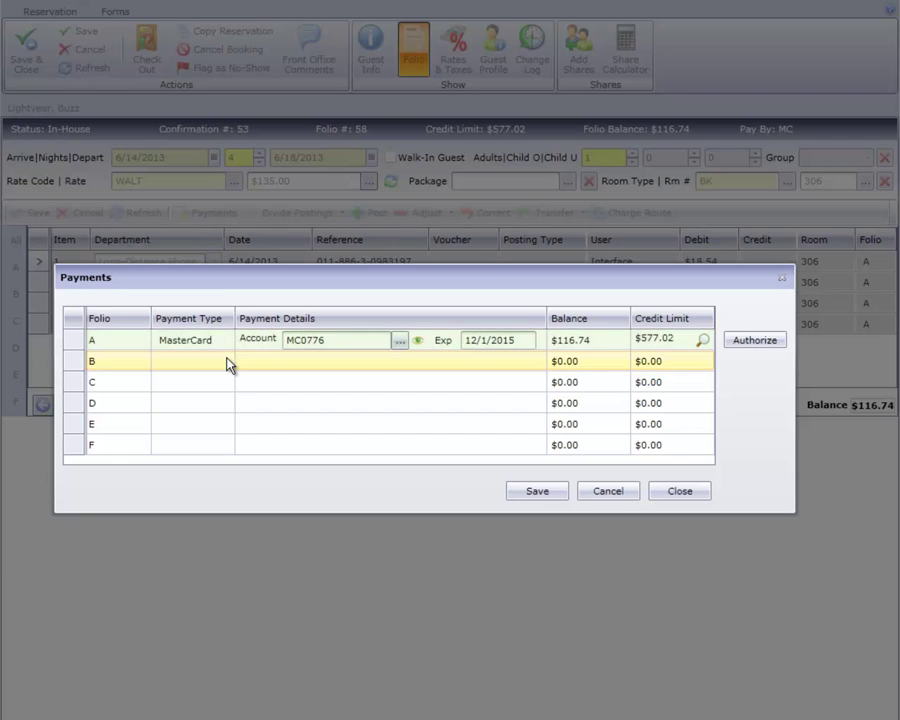
{"action": "left_click", "coordinate": [227, 364]}
{"action": "left_click", "coordinate": [227, 364]}
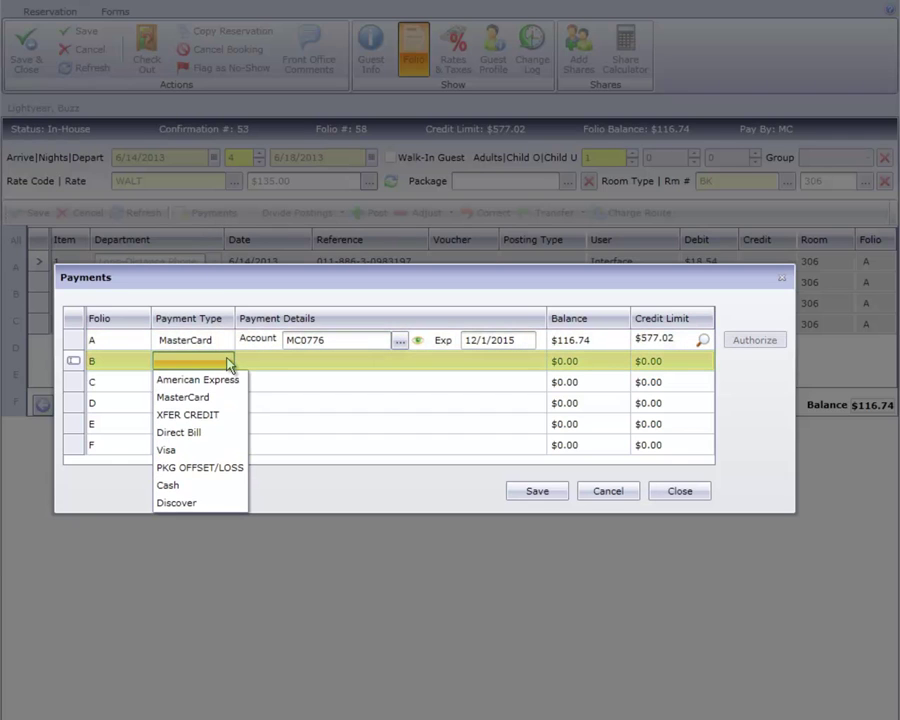
{"action": "left_click", "coordinate": [227, 384]}
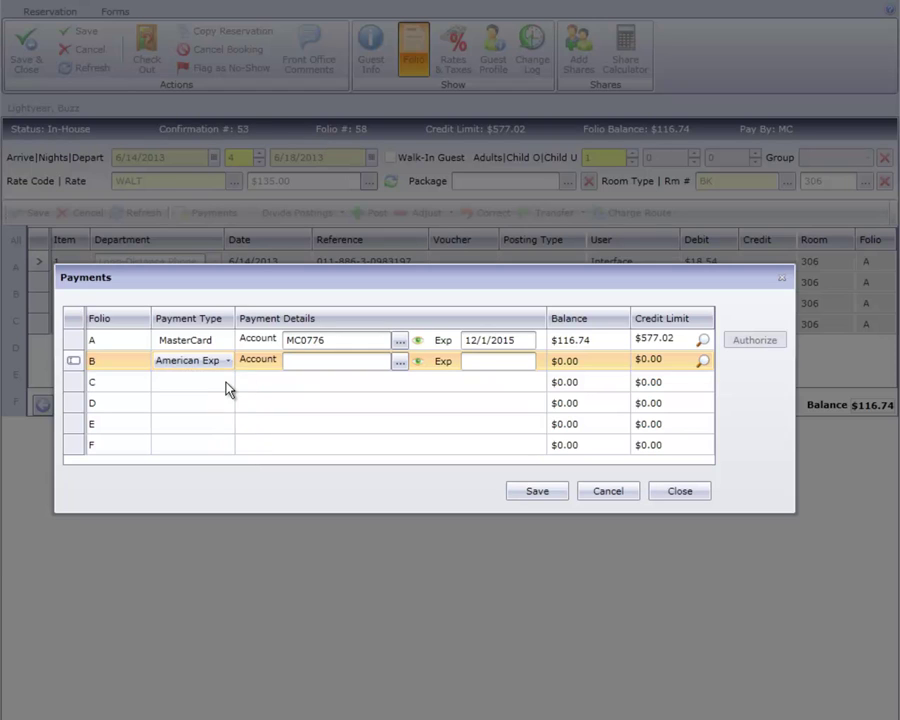
Authorize a new credit card for folio B for 20.00 using the card reader, and save the payment setup
{"action": "left_click", "coordinate": [399, 362]}
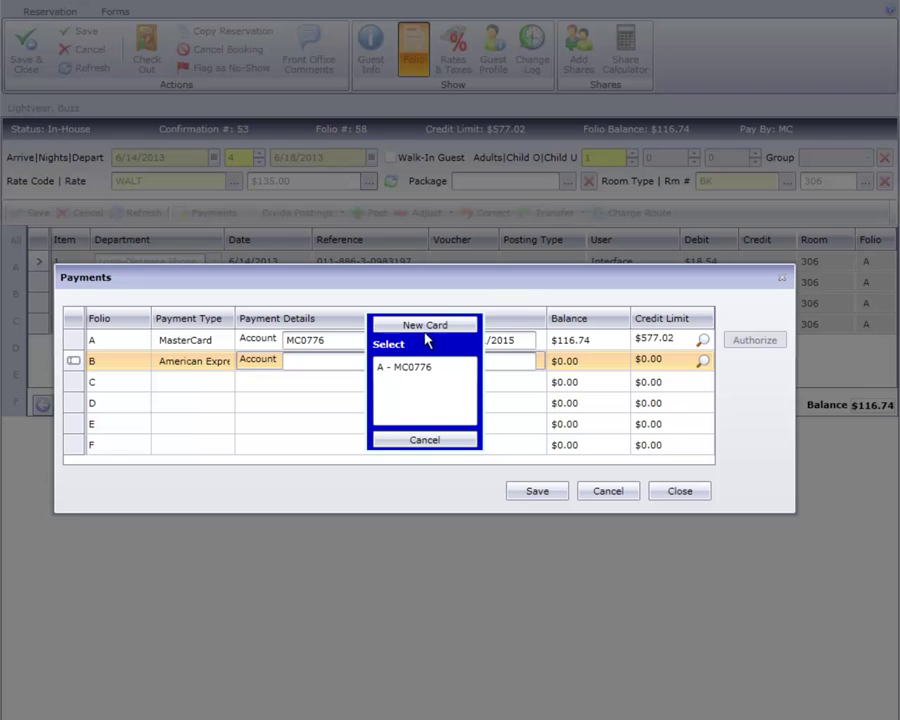
{"action": "left_click", "coordinate": [428, 327]}
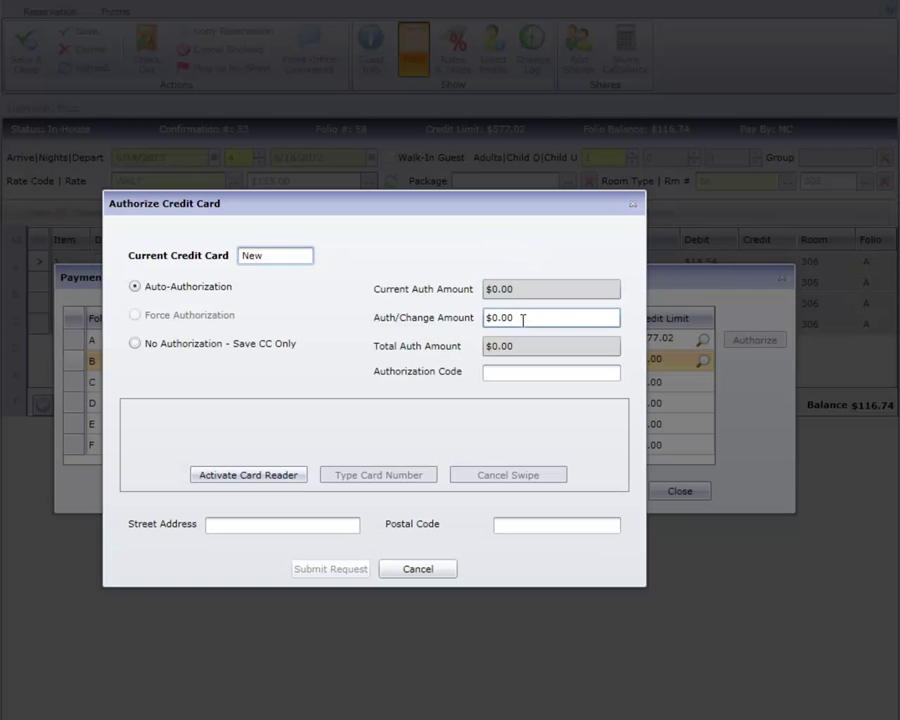
{"action": "left_click", "coordinate": [522, 319]}
{"action": "type", "text": "20.00"}
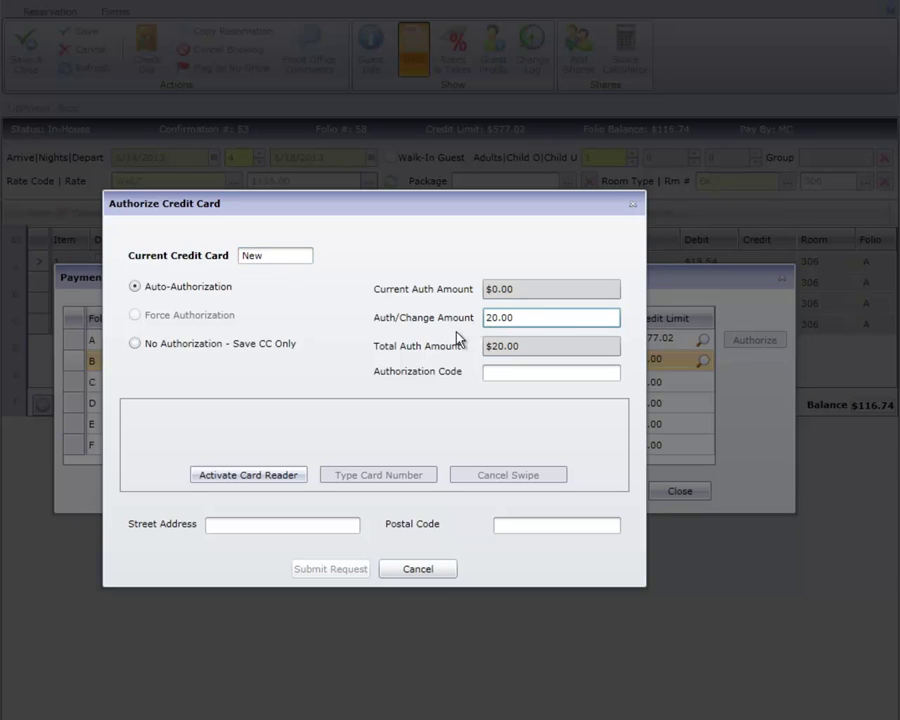
{"action": "left_click", "coordinate": [292, 477]}
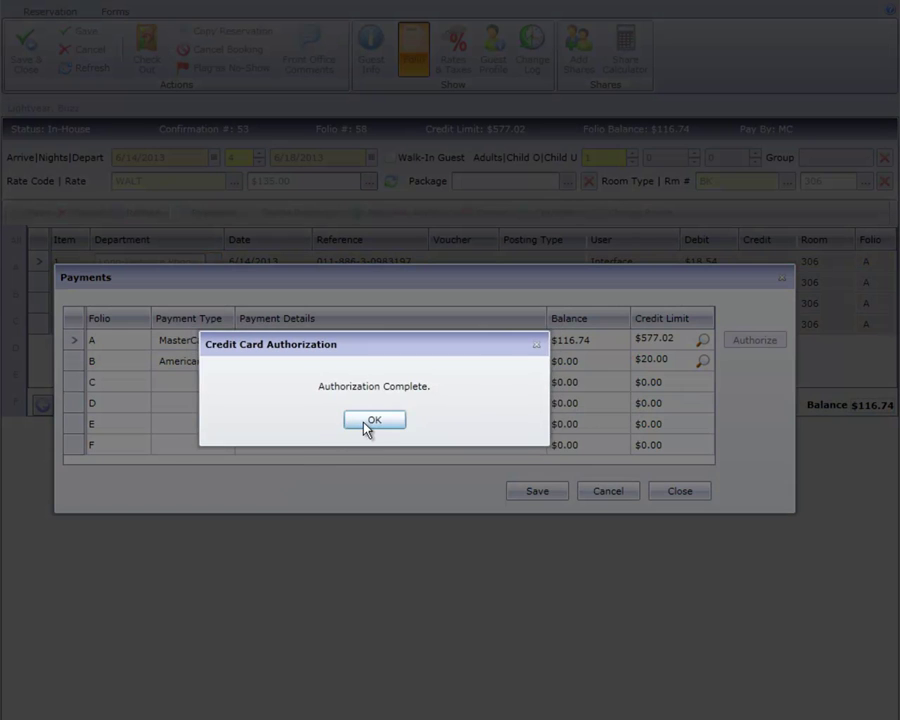
{"action": "left_click", "coordinate": [366, 425]}
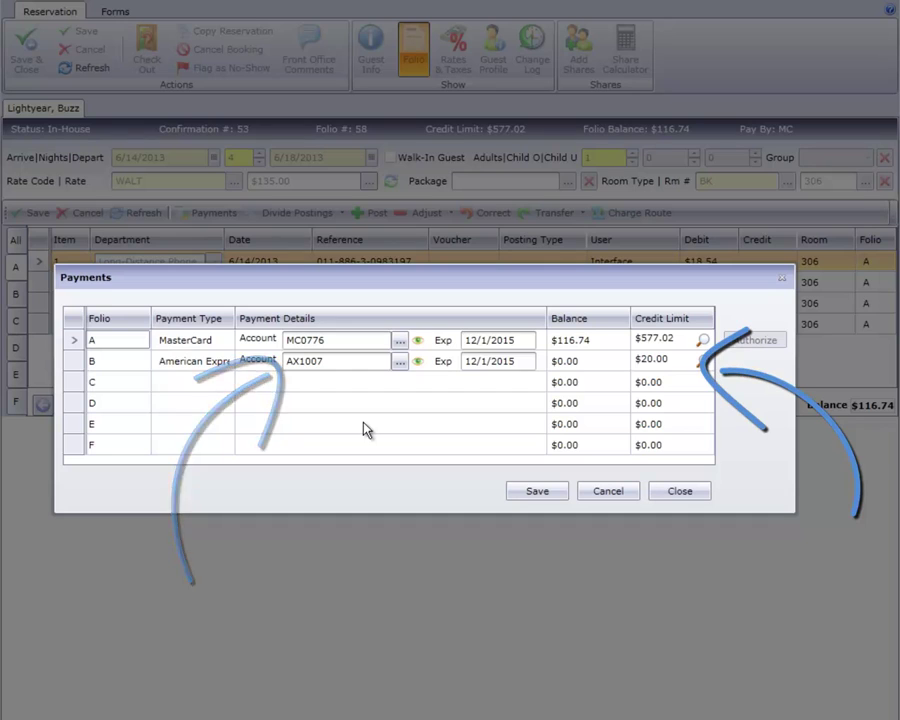
{"action": "left_click", "coordinate": [531, 493]}
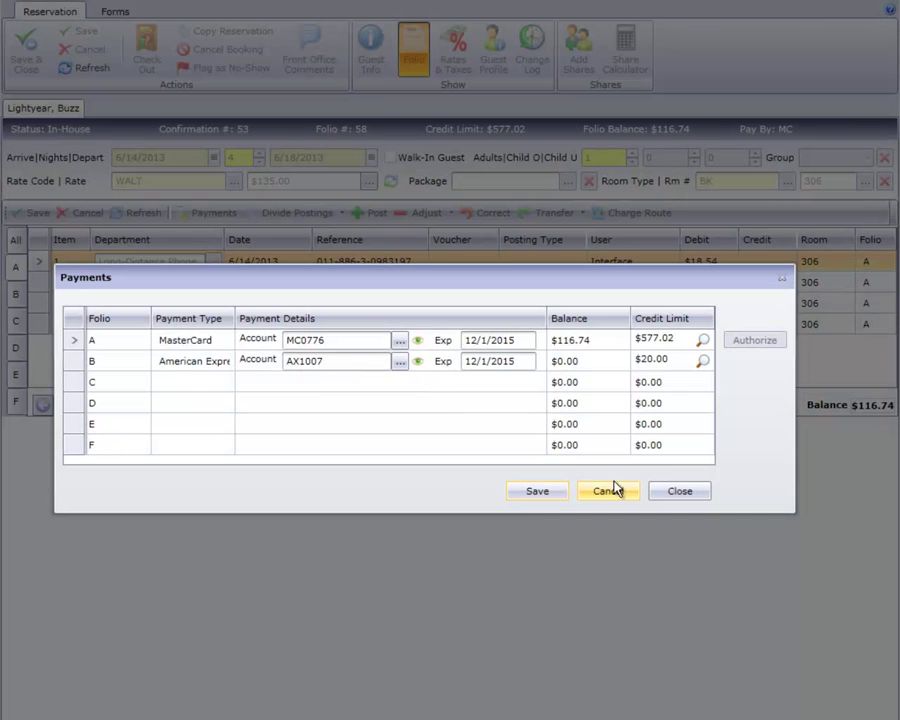
{"action": "left_click", "coordinate": [678, 492]}
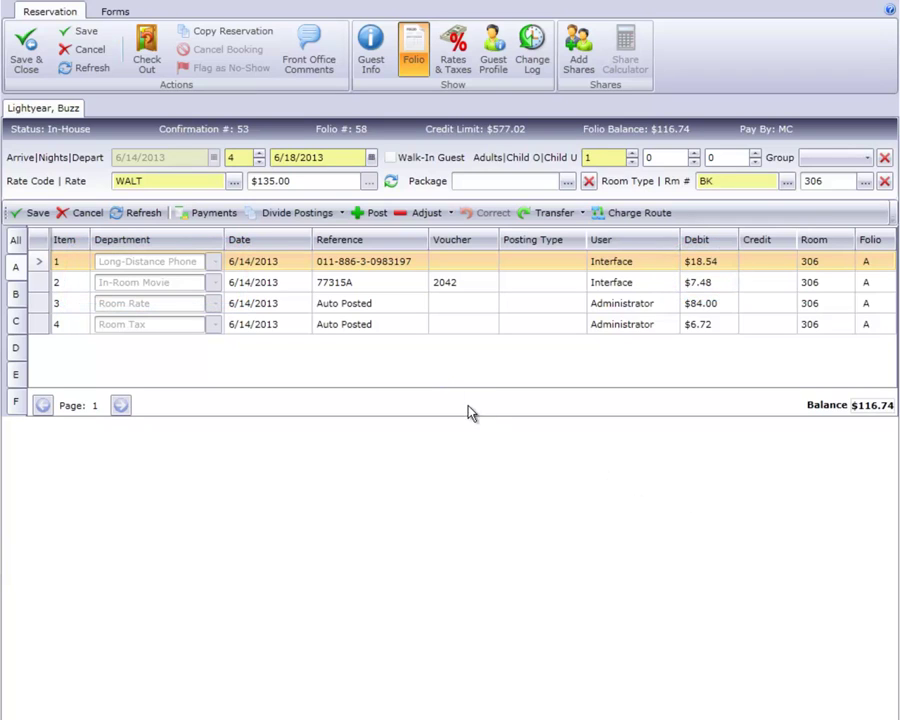
Move the Long-Distance Phone and In-Room Movie postings to folio B and save the folio
{"action": "left_click", "coordinate": [342, 214]}
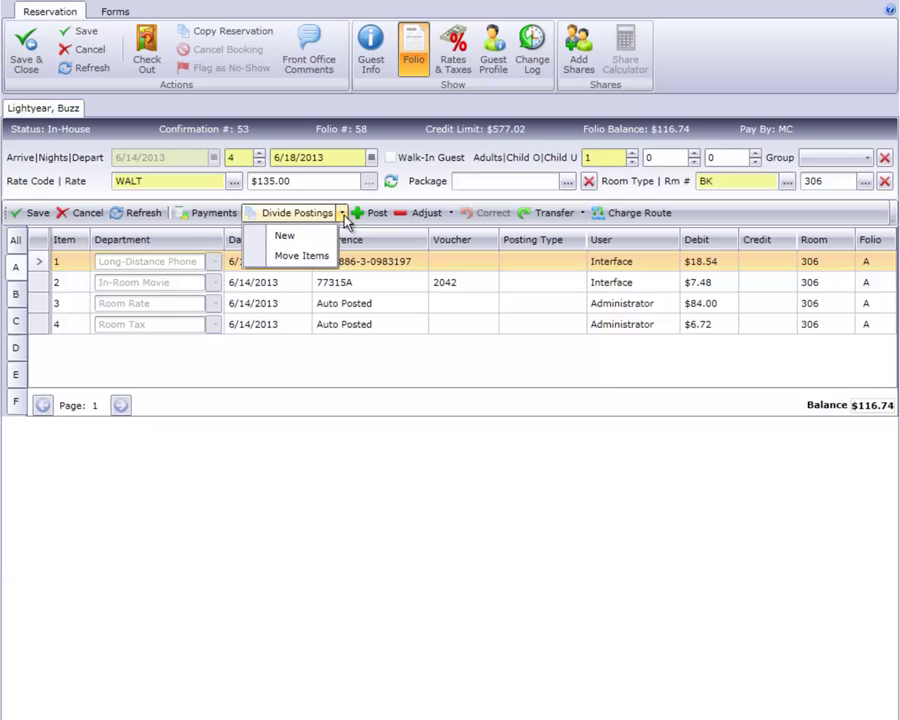
{"action": "left_click", "coordinate": [330, 264]}
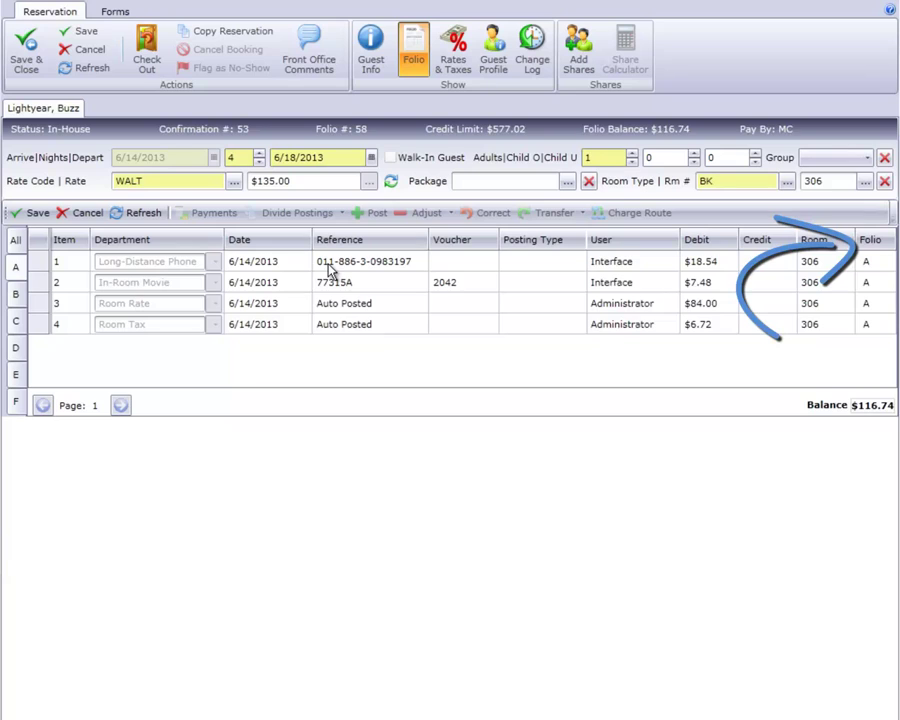
{"action": "left_click", "coordinate": [380, 268]}
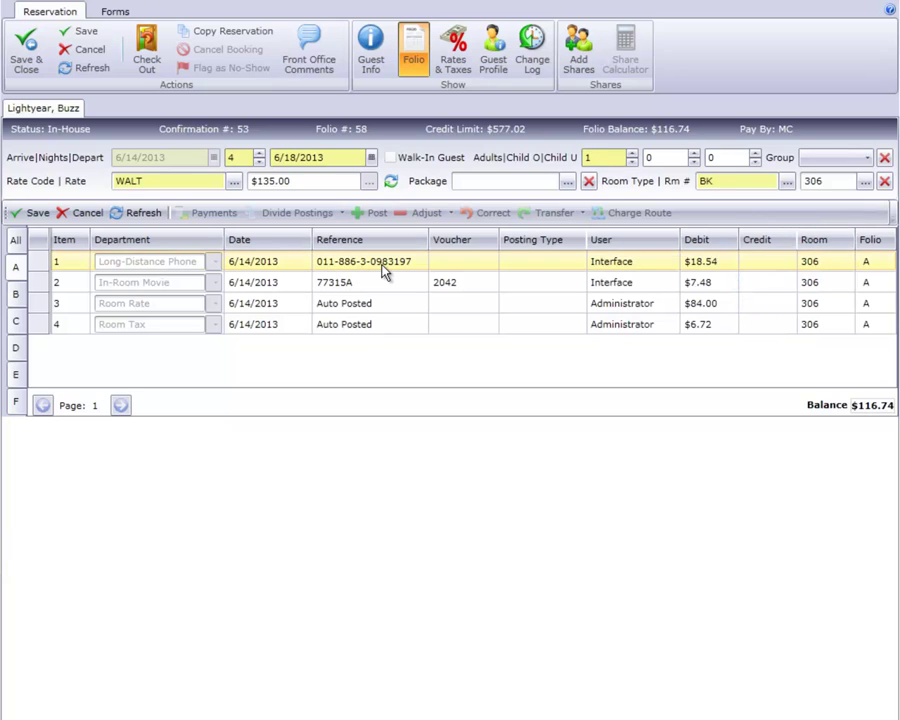
{"action": "left_click", "coordinate": [888, 263]}
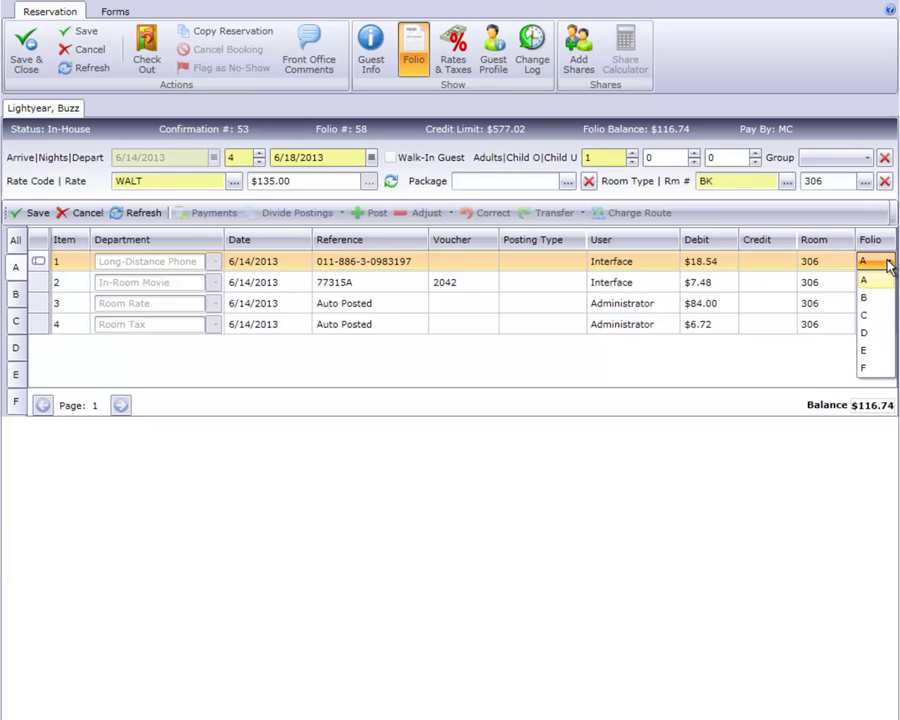
{"action": "left_click", "coordinate": [885, 296]}
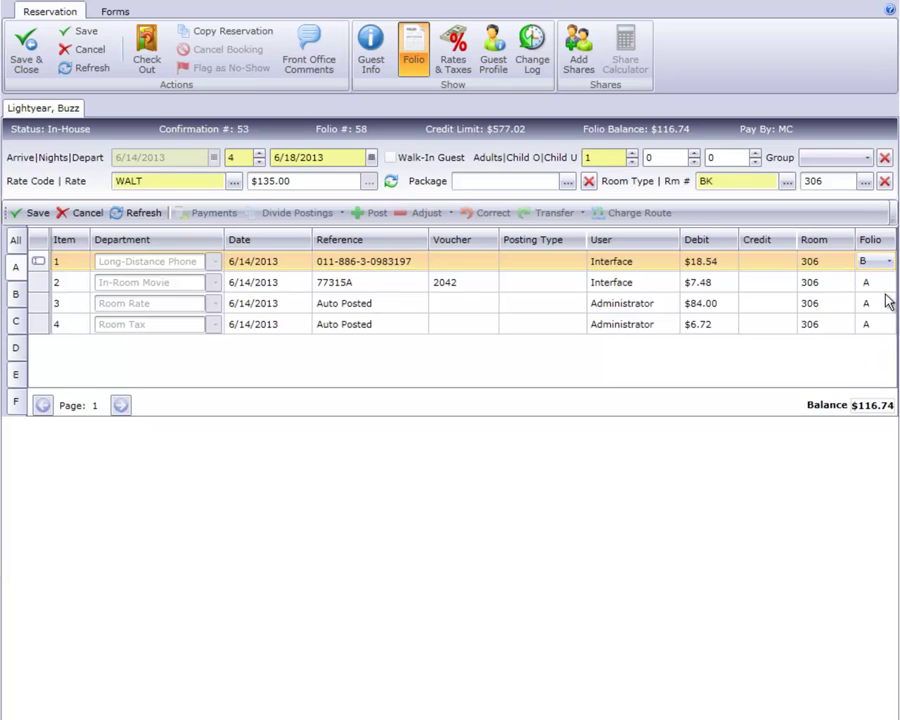
{"action": "left_click", "coordinate": [847, 289]}
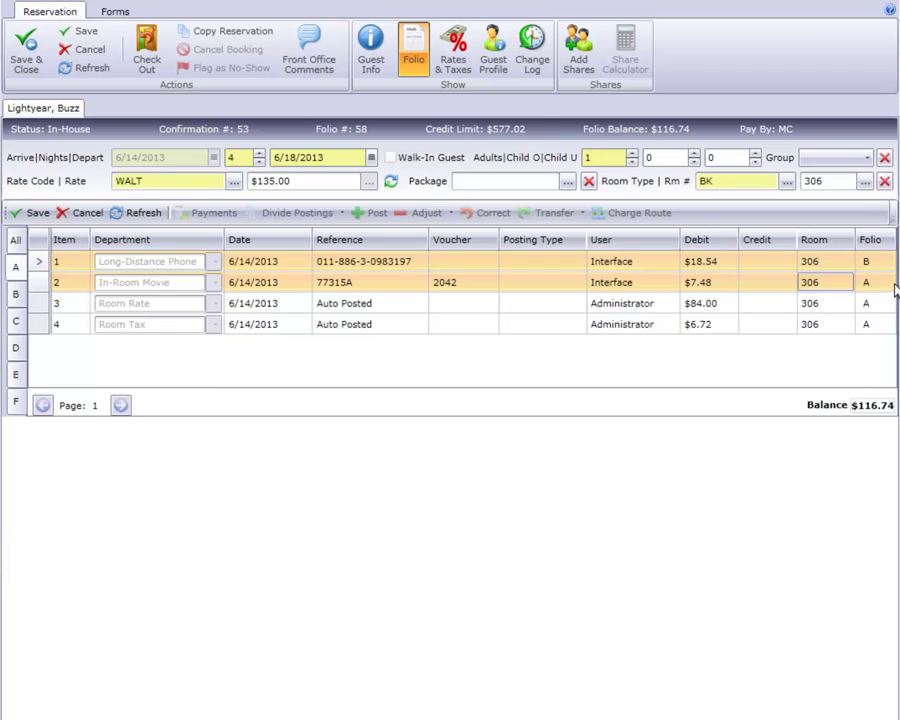
{"action": "left_click", "coordinate": [887, 283]}
{"action": "left_click", "coordinate": [887, 283]}
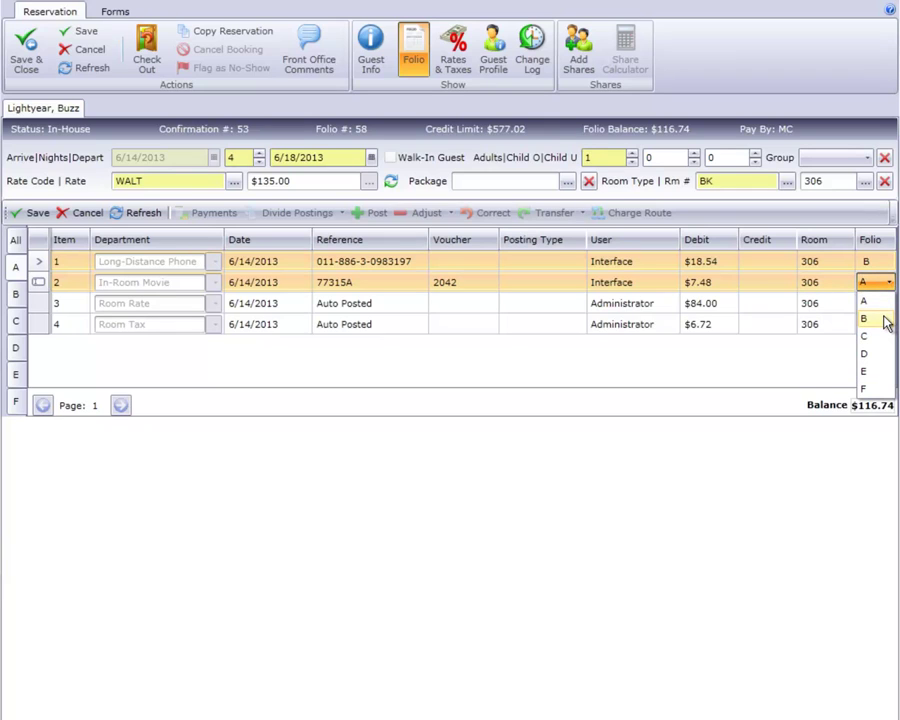
{"action": "left_click", "coordinate": [885, 320]}
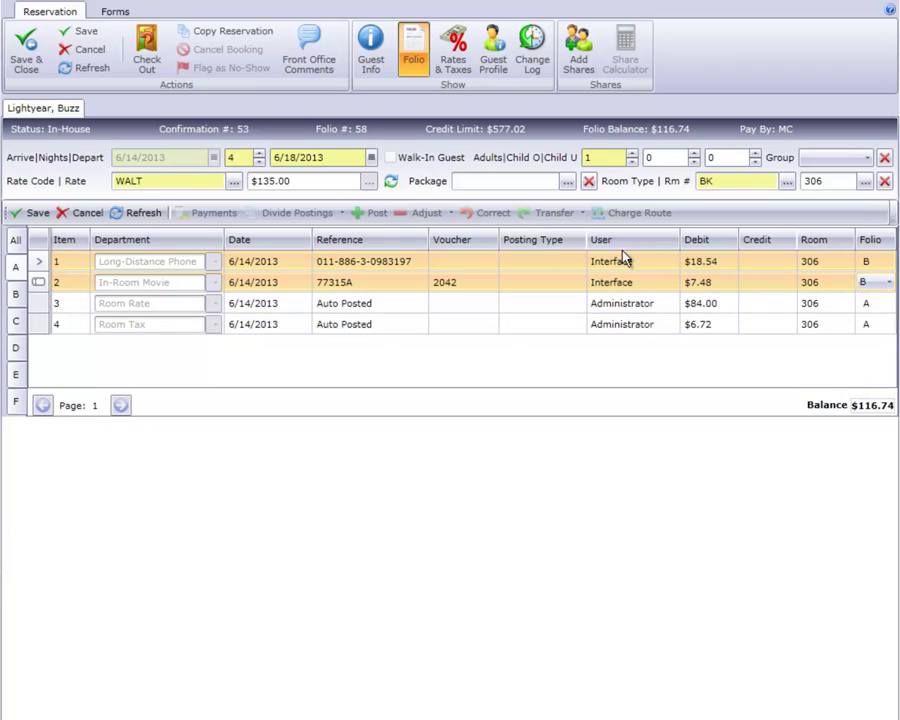
{"action": "left_click", "coordinate": [36, 213]}
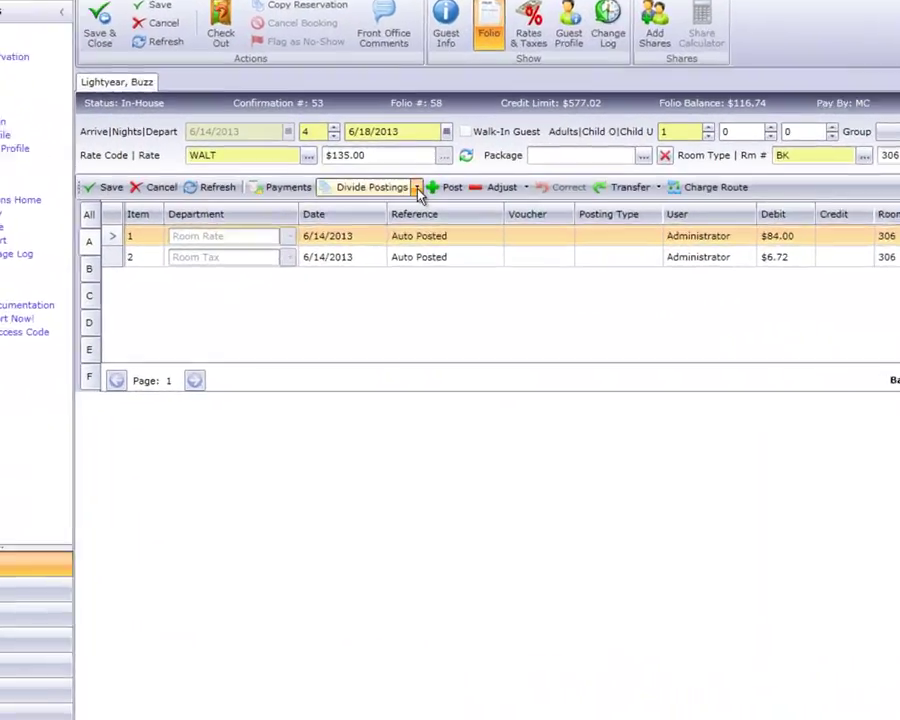
Review the folio assignments of the department groups and codes in Divide Postings, and close the dialog
{"action": "left_click", "coordinate": [417, 223]}
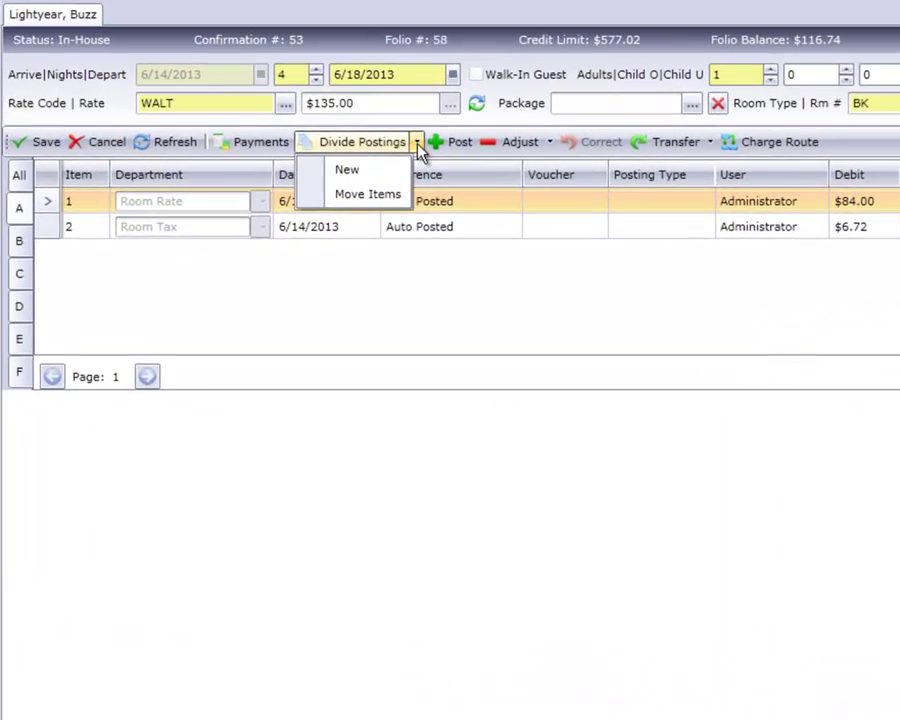
{"action": "left_click", "coordinate": [400, 171]}
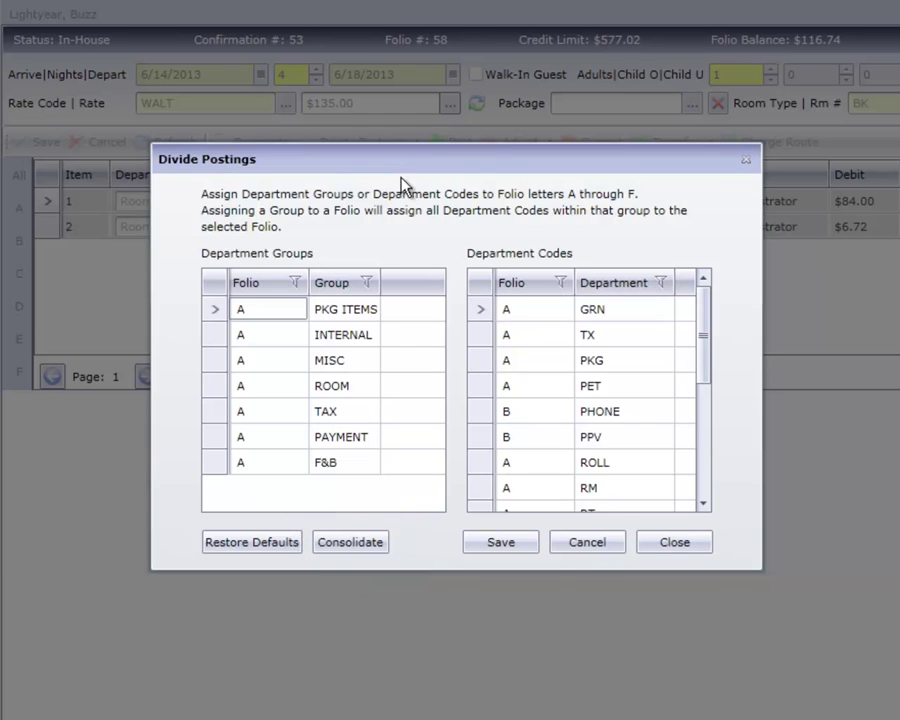
{"action": "left_click", "coordinate": [652, 544]}
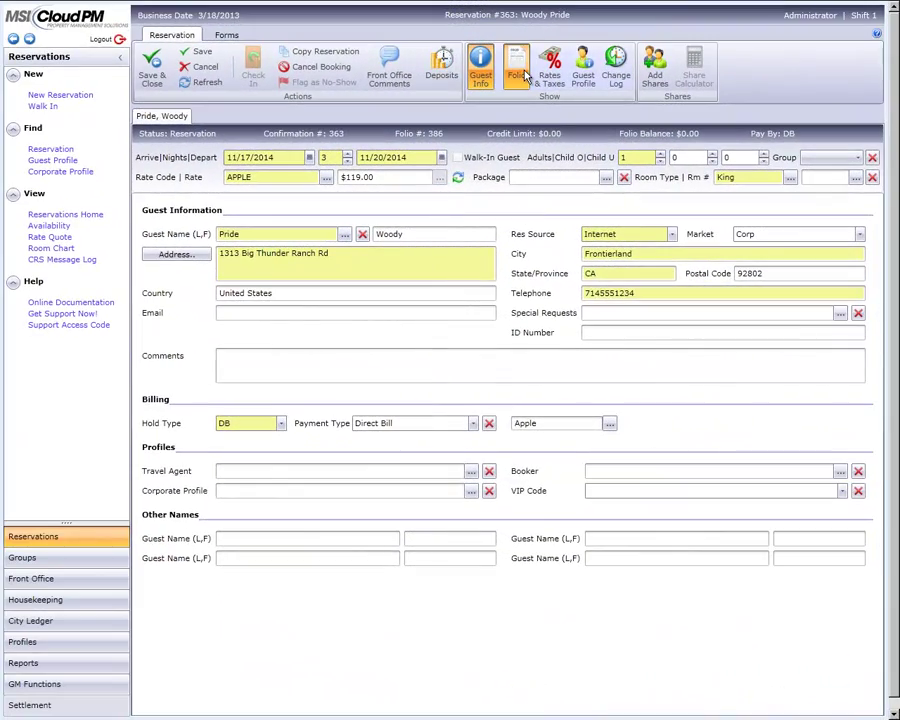
On the direct-bill reservation's folio, assign the Misc. R department group to folio B in a new posting division and save it
{"action": "left_click", "coordinate": [525, 77]}
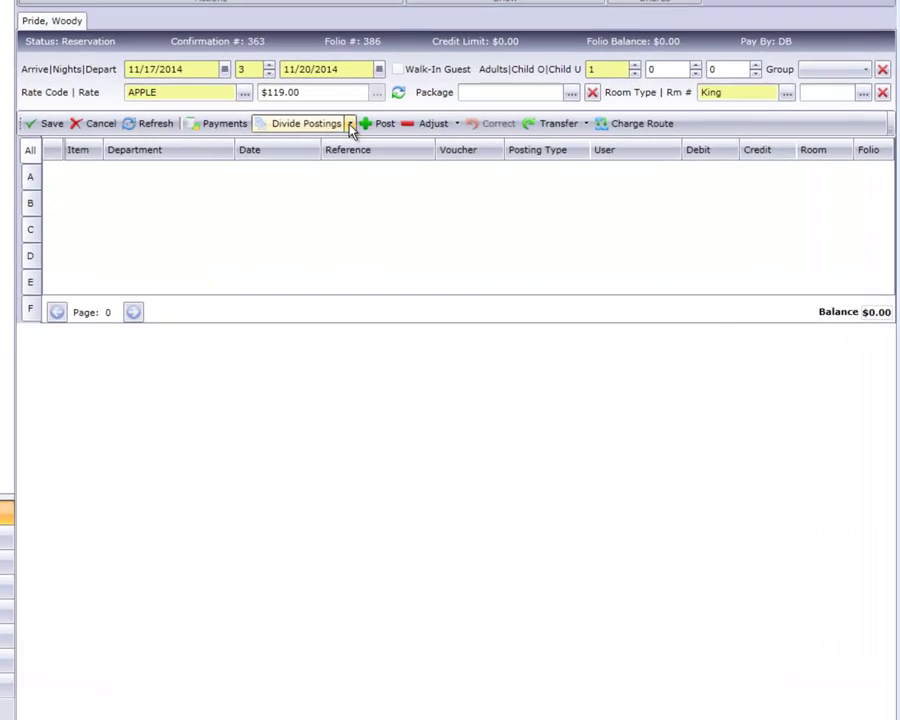
{"action": "left_click", "coordinate": [350, 125]}
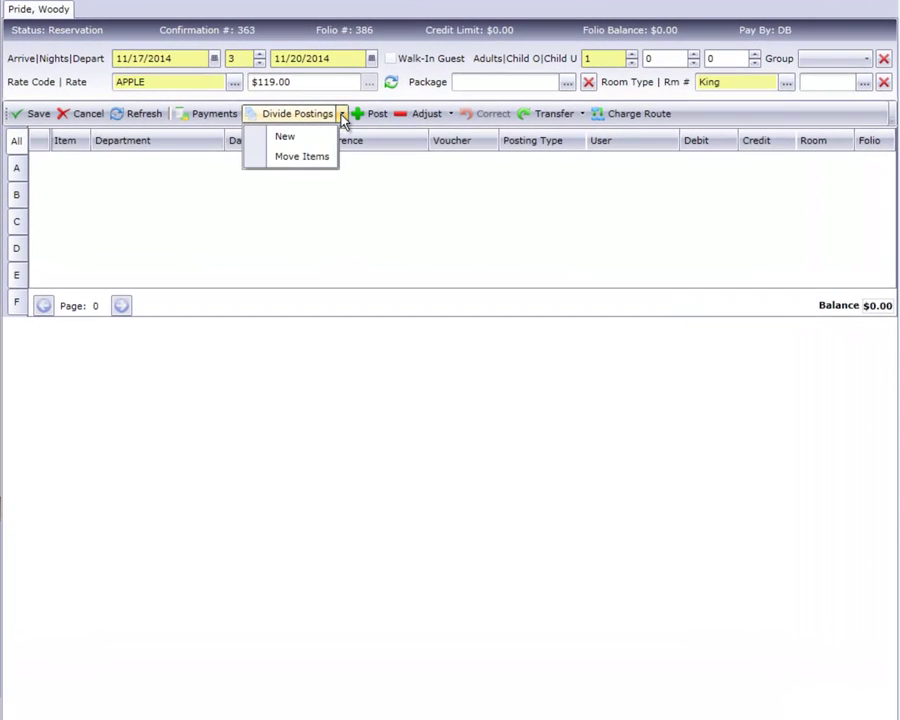
{"action": "left_click", "coordinate": [318, 140]}
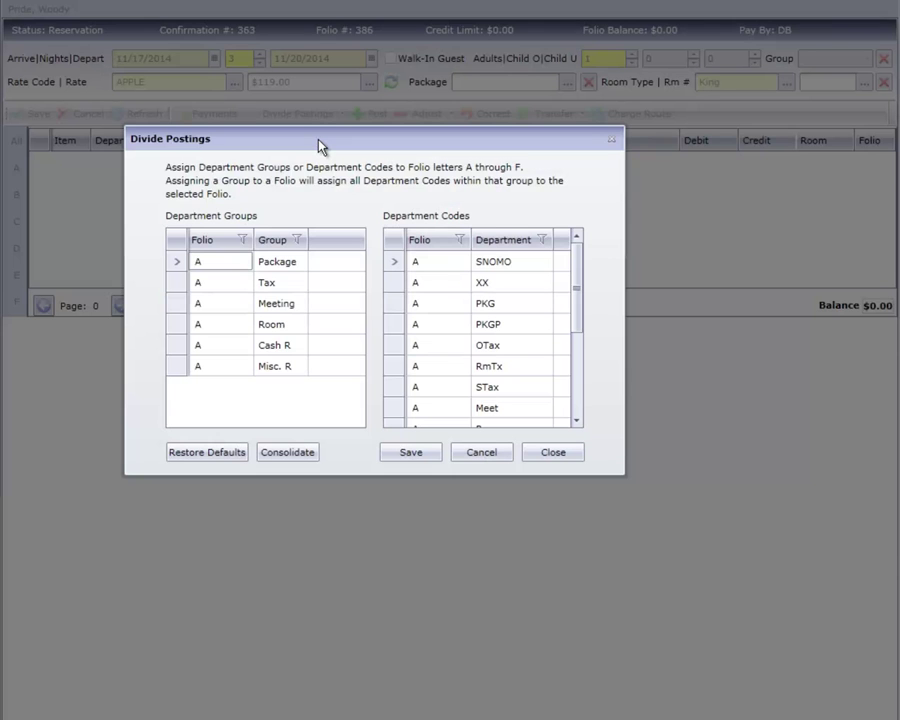
{"action": "left_click", "coordinate": [243, 372]}
{"action": "left_click", "coordinate": [245, 368]}
{"action": "left_click", "coordinate": [214, 403]}
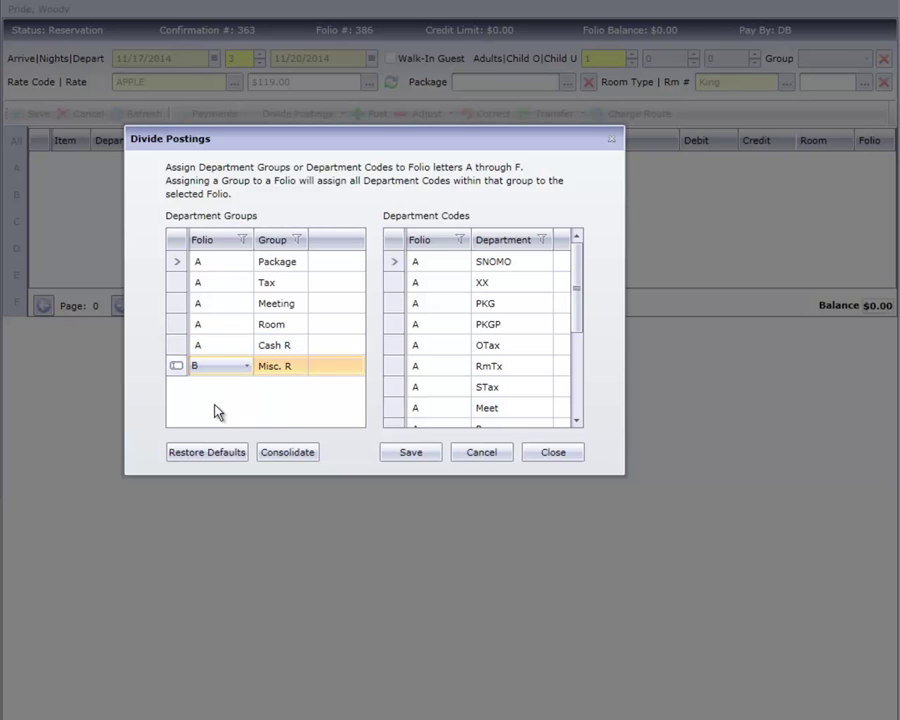
{"action": "left_click", "coordinate": [405, 453]}
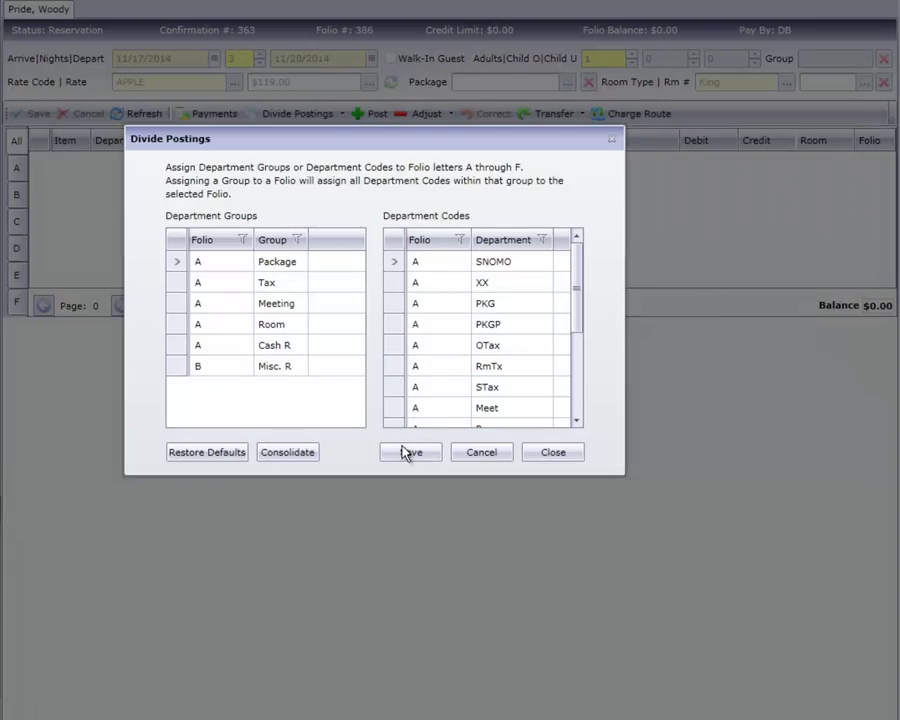